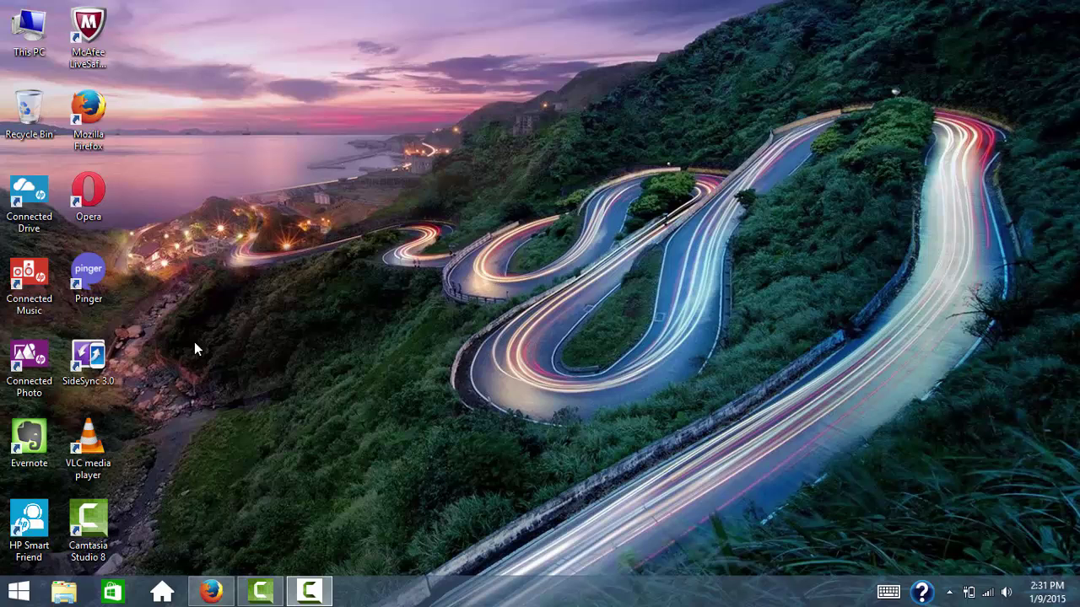
Launch SideSync 3.0, connect to the available phone over Wi-Fi and dismiss the new features notice.
left_click(95, 361)
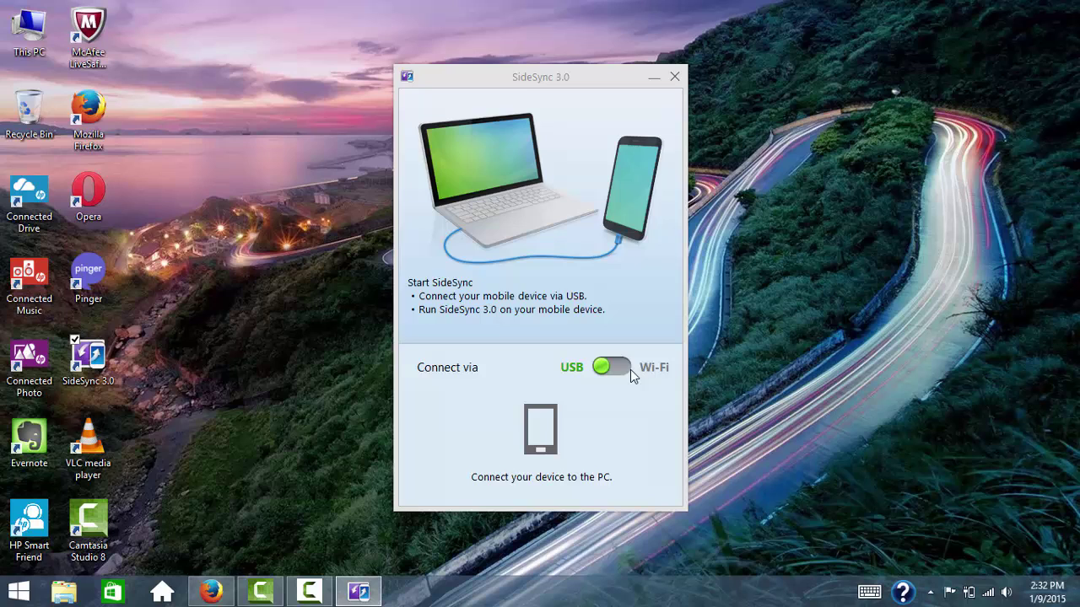
left_click(621, 368)
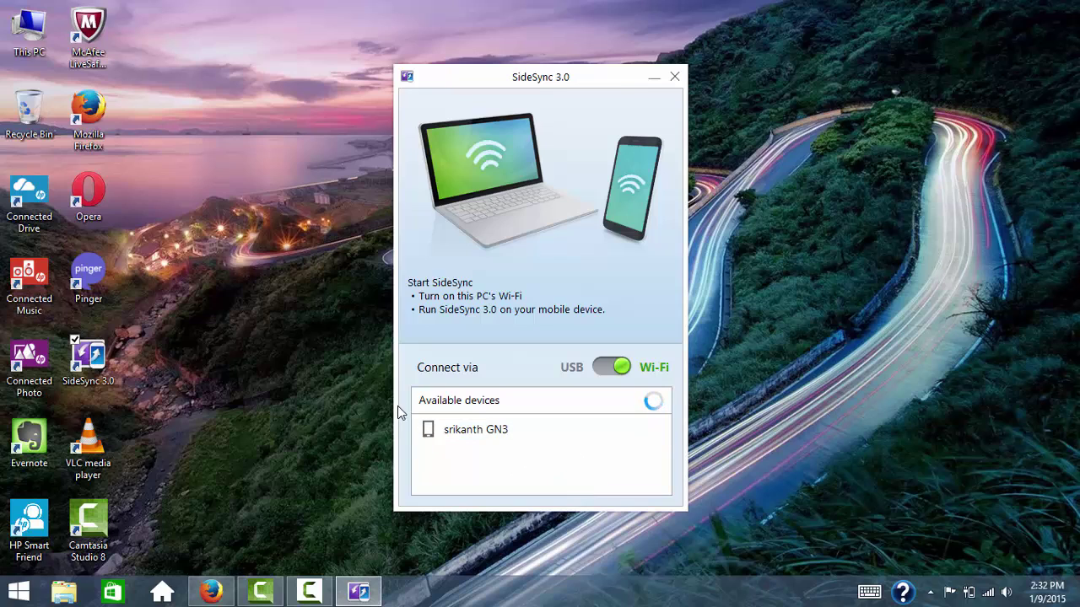
left_click(494, 431)
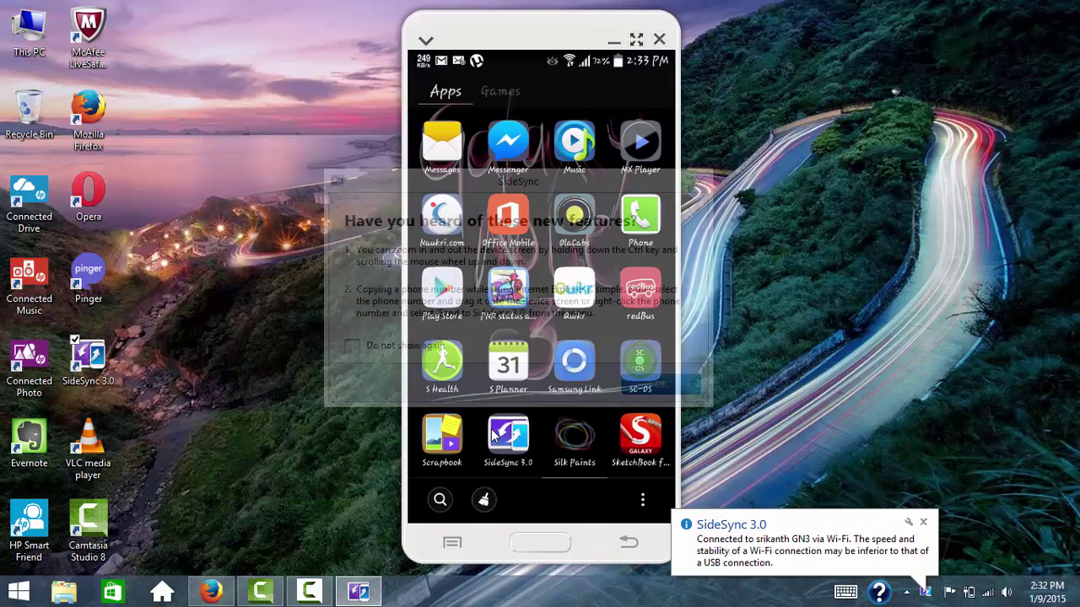
left_click(683, 385)
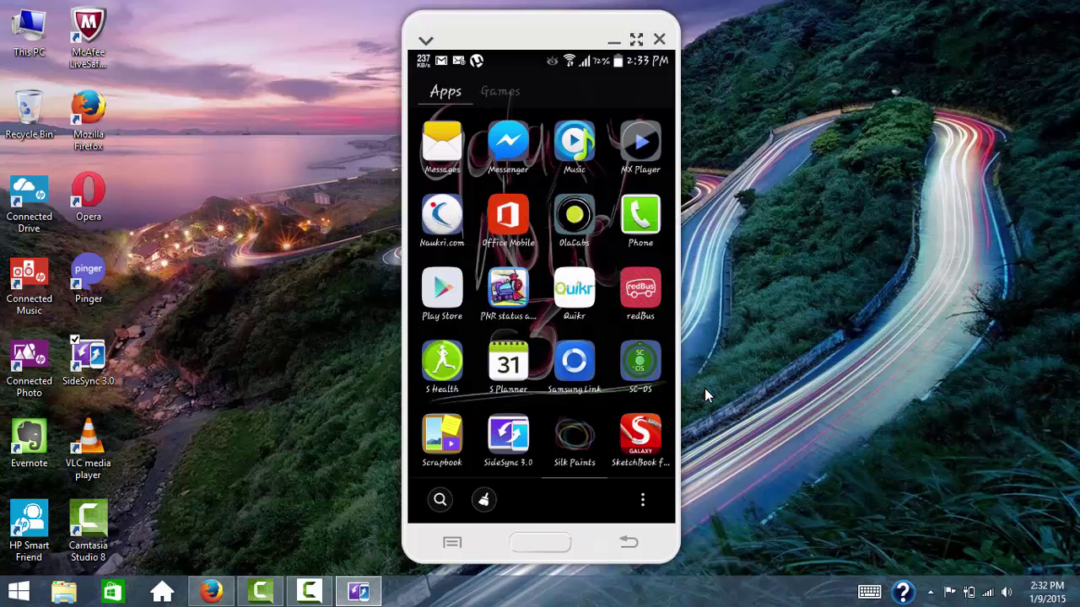
Go to the phone's home screen, browse the app drawer to its last page and go back to the home screen.
left_click(552, 547)
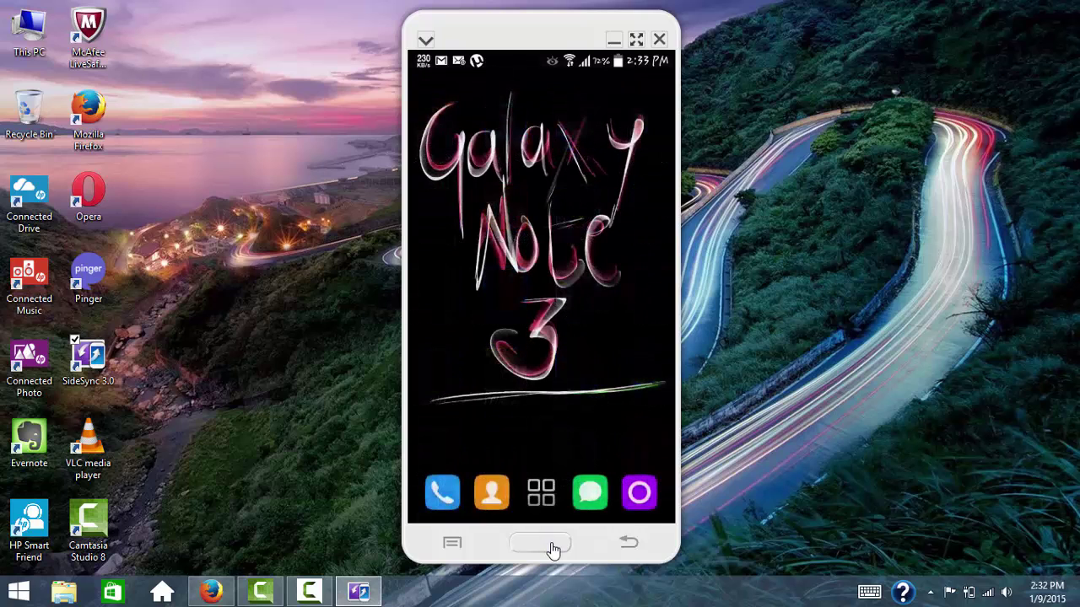
left_click(540, 496)
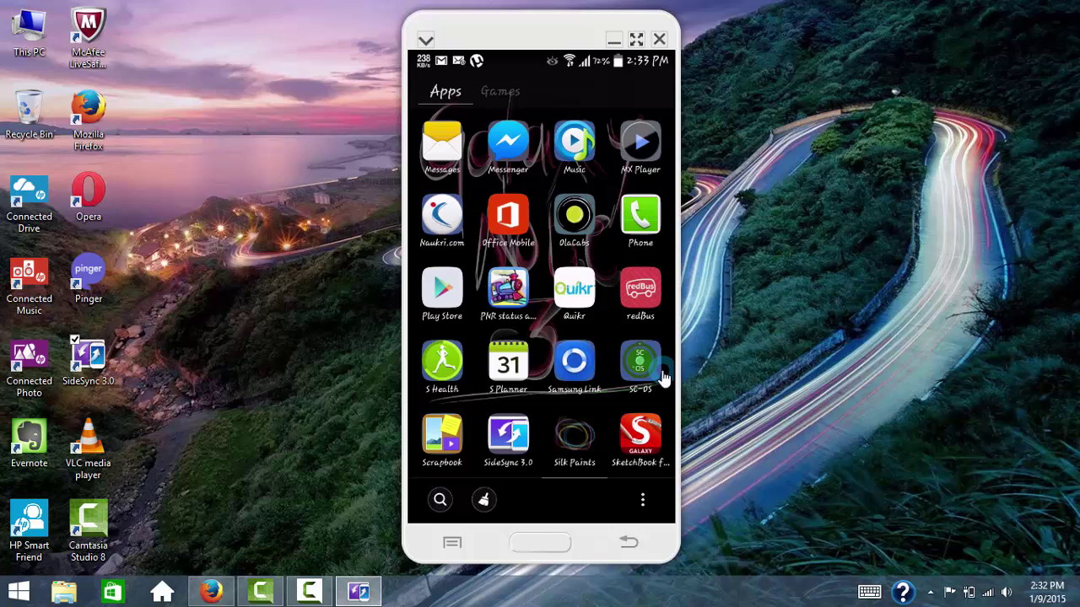
left_click_drag(663, 380, 397, 388)
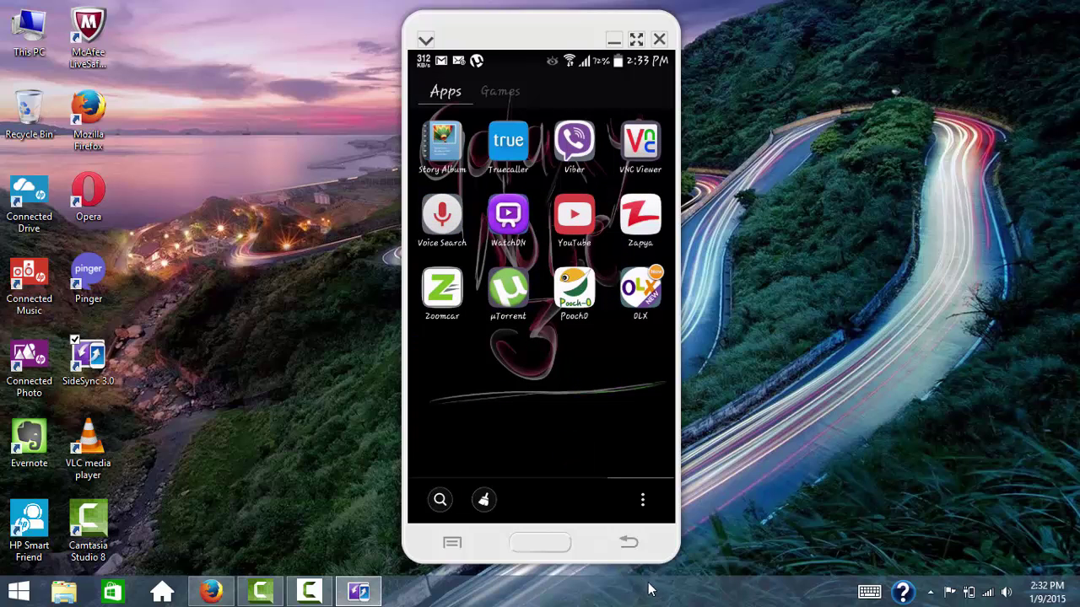
left_click(635, 549)
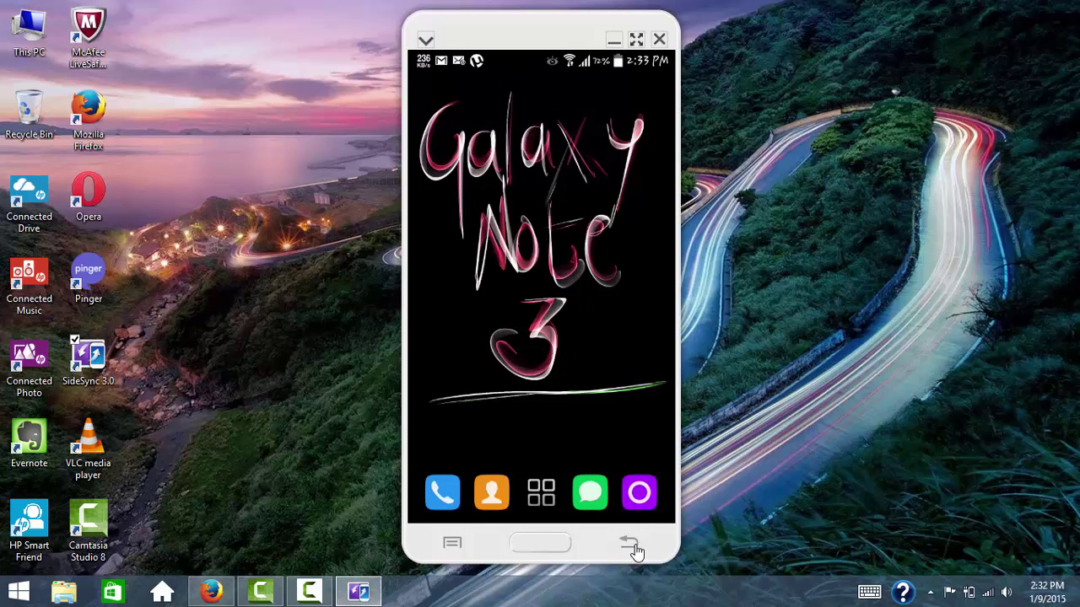
Reopen the phone's app drawer, look through its pages in both directions and return to the home screen.
left_click(542, 495)
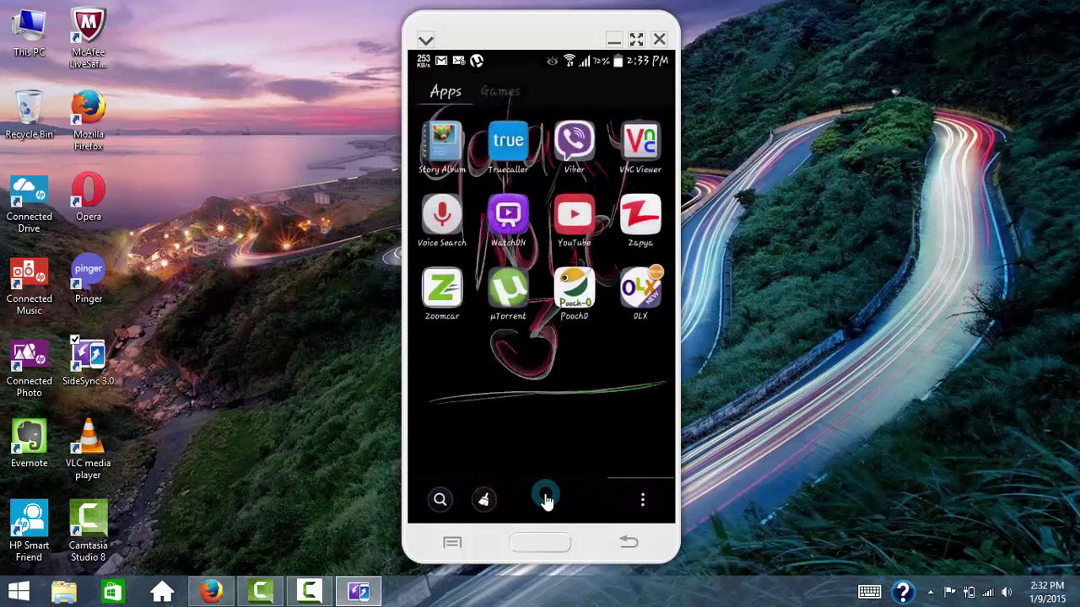
scroll(549, 349, "up", 1)
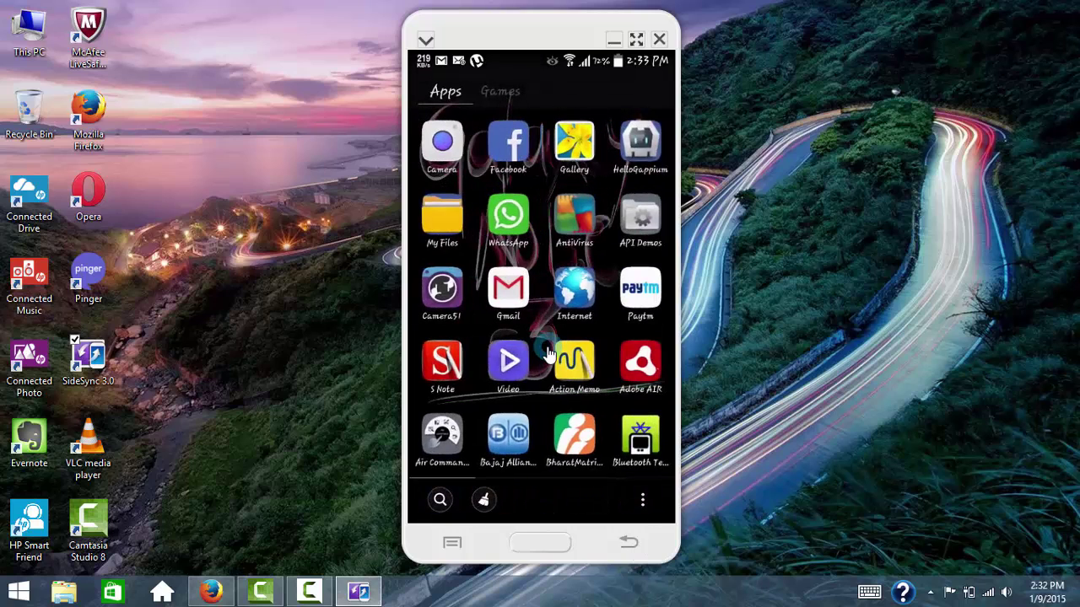
scroll(555, 337, "up", 1)
scroll(540, 344, "down", 1)
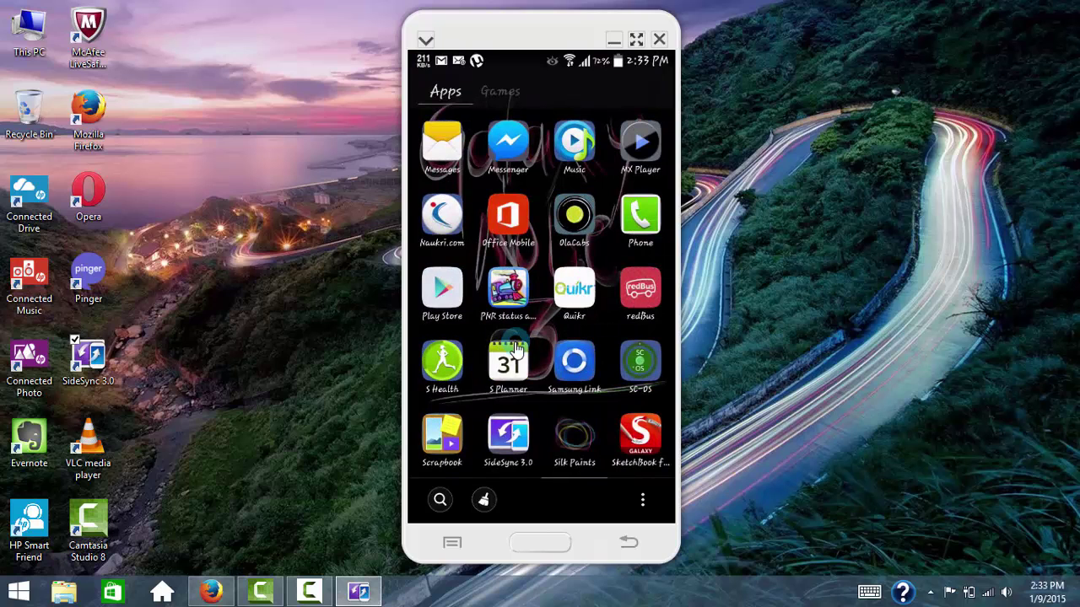
scroll(544, 338, "down", 1)
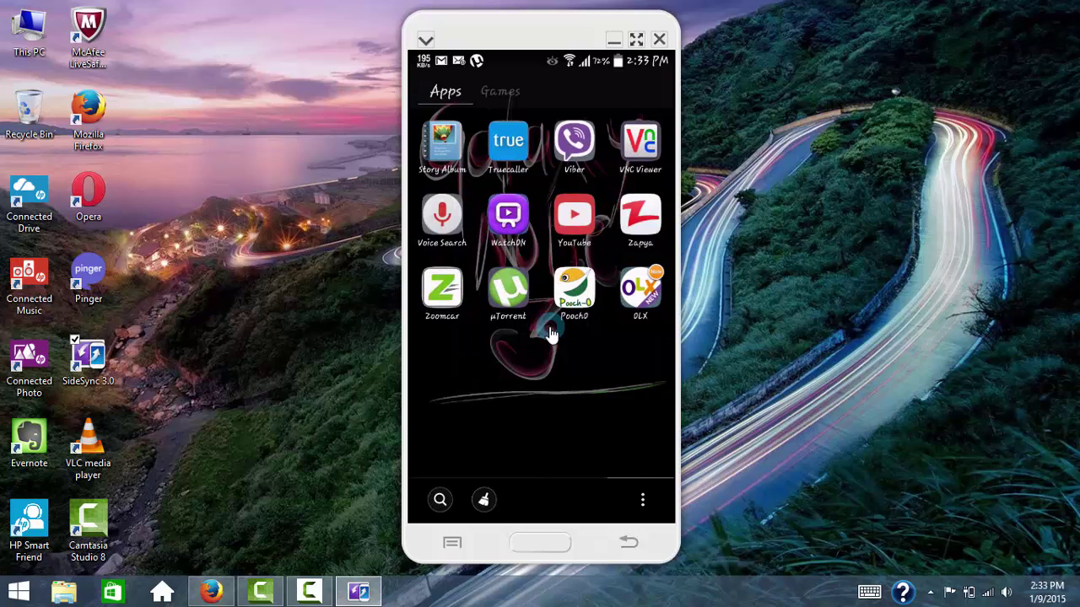
scroll(610, 406, "up", 1)
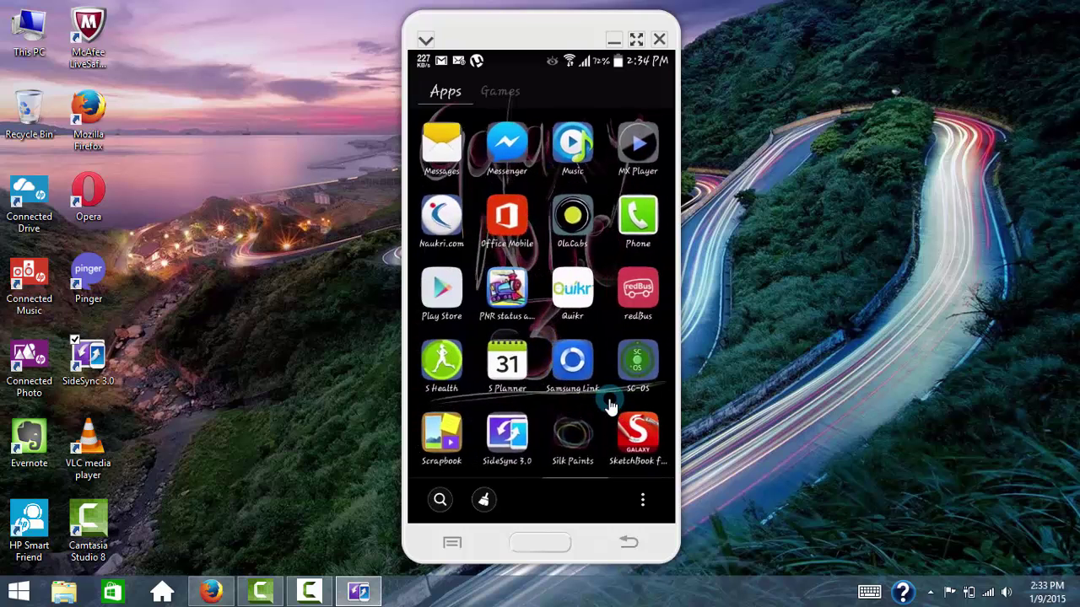
left_click(545, 546)
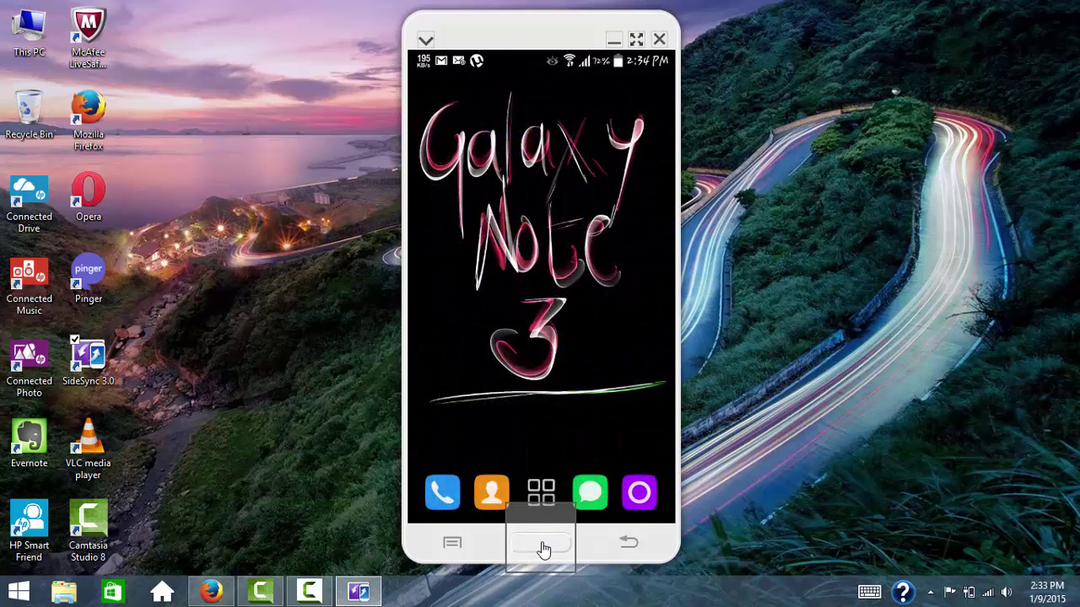
Bring up the phone home screen's Wallpaper and Theme options and dismiss them.
right_click(544, 548)
left_click(590, 352)
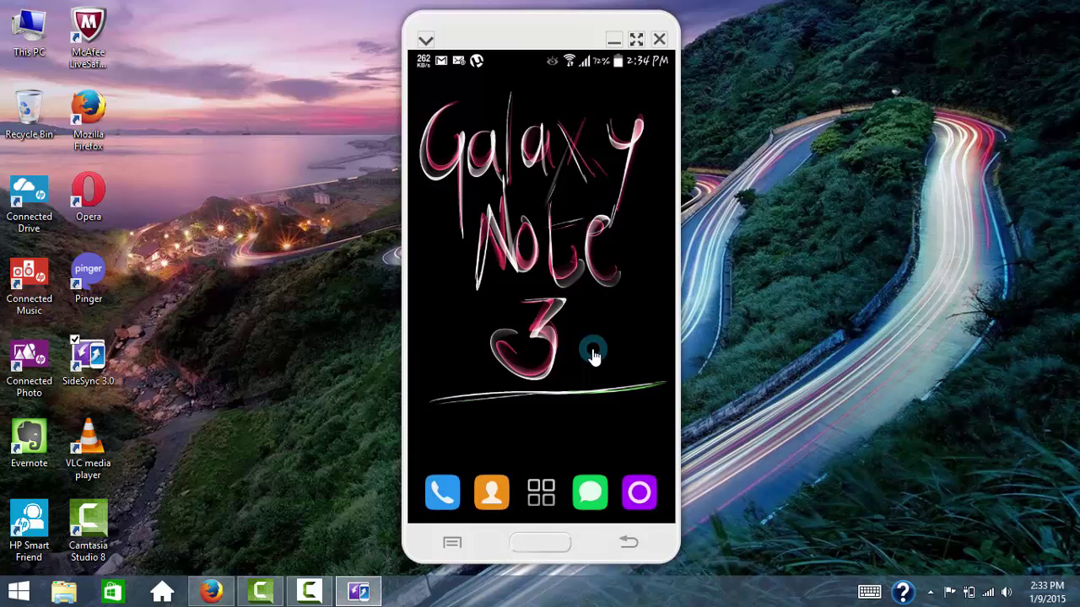
left_click(456, 547)
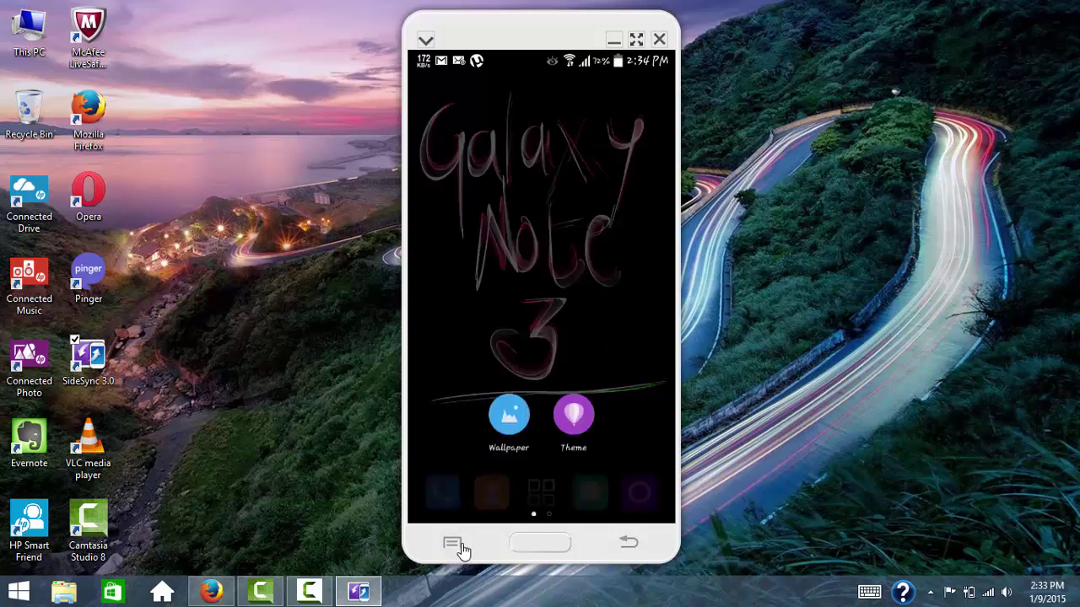
left_click(589, 310)
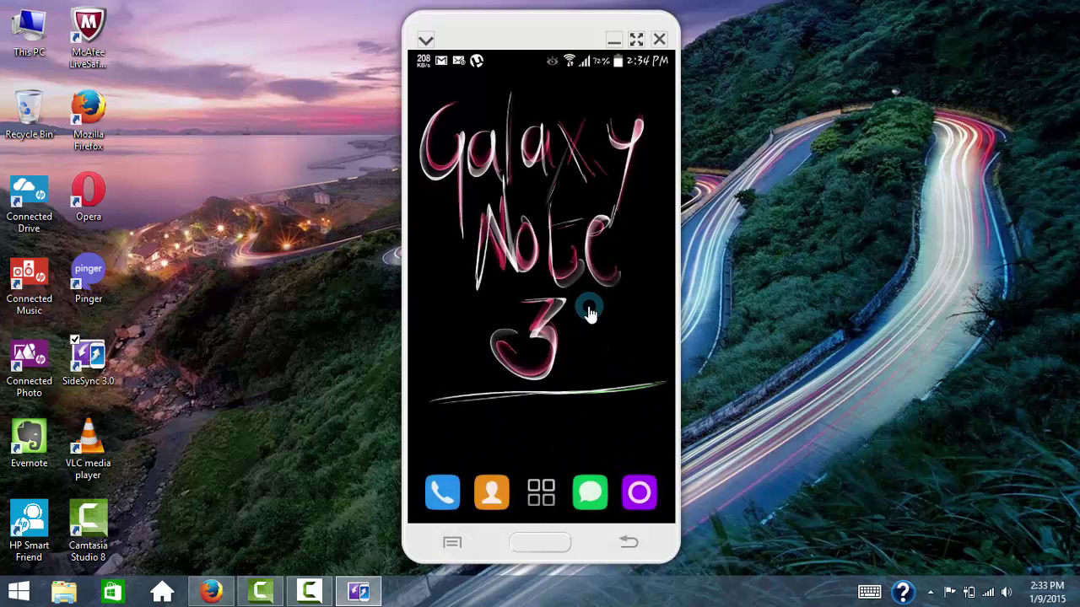
left_click(545, 255)
left_click(545, 257)
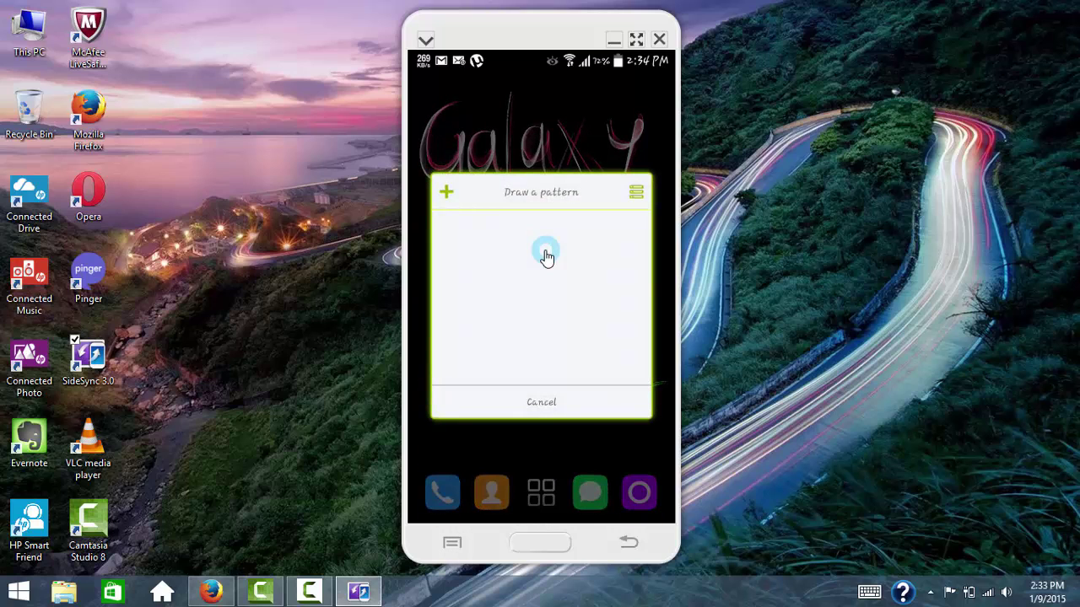
left_click(555, 404)
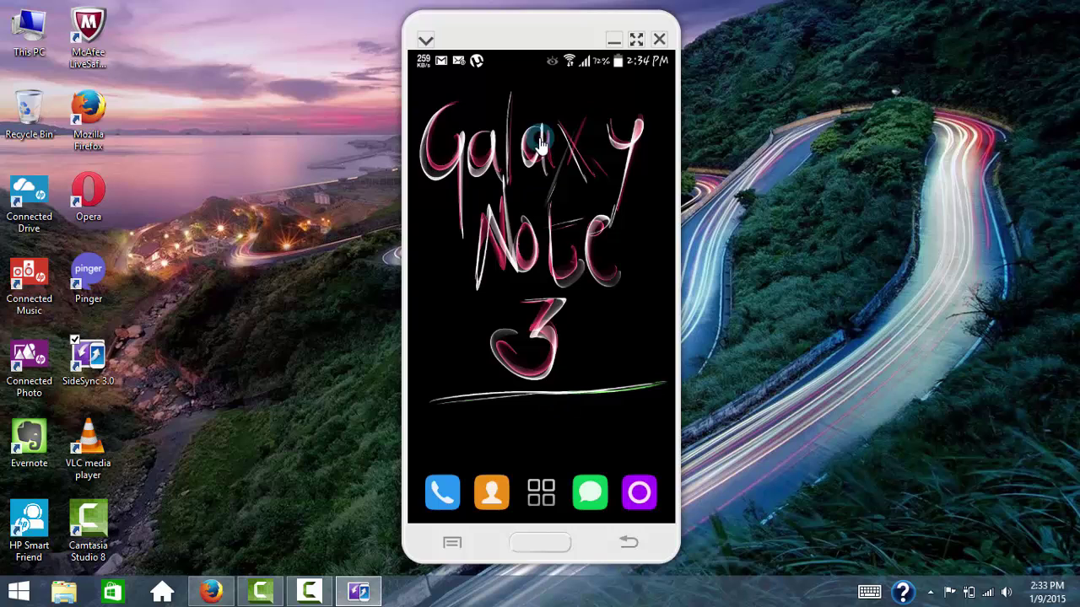
Show the mirrored phone in full screen, try its back control and return to the windowed view.
left_click(637, 41)
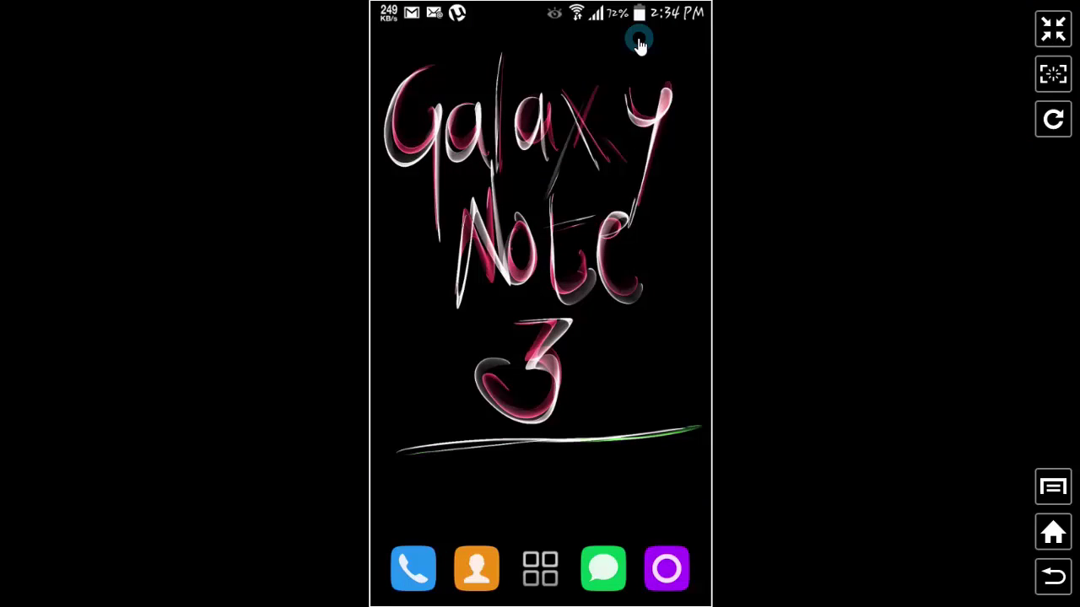
left_click(1055, 577)
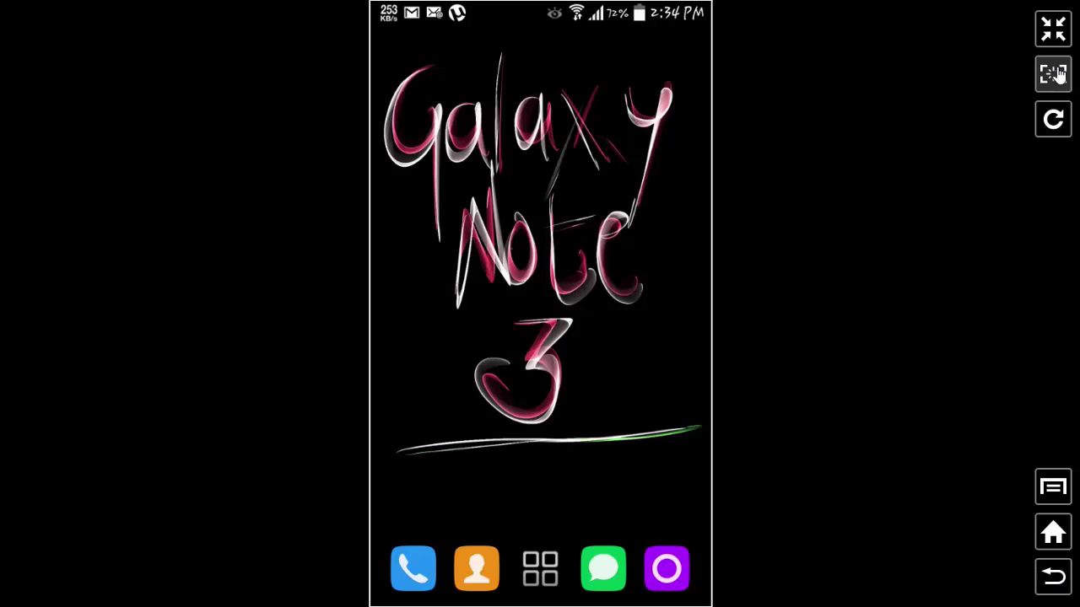
left_click(1053, 32)
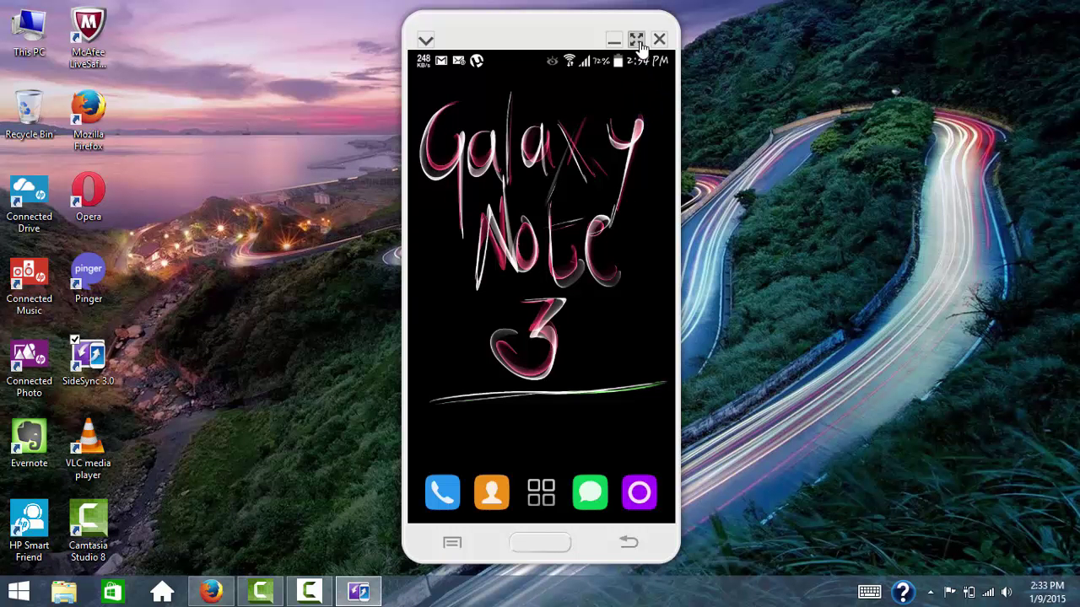
Show the phone in full screen again, rotate it to landscape and open the app drawer.
left_click(637, 40)
left_click(1057, 127)
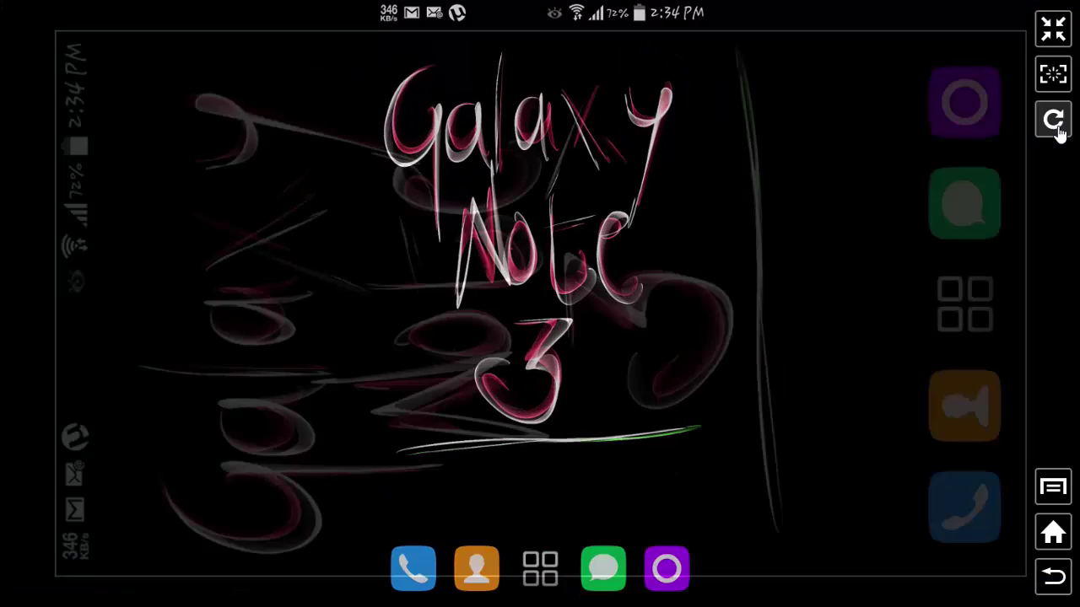
left_click(953, 295)
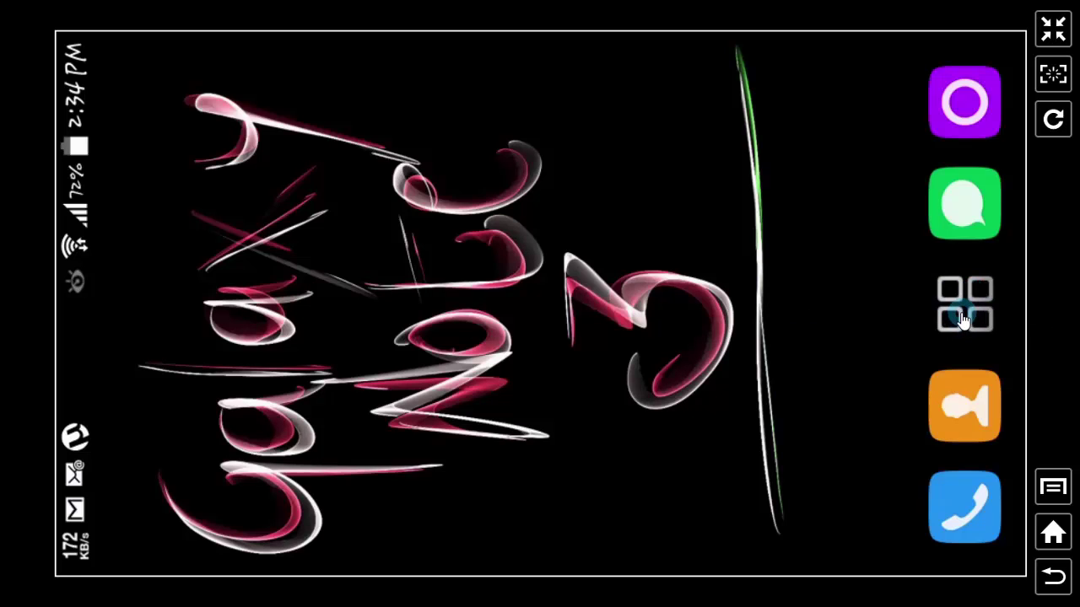
left_click(961, 318)
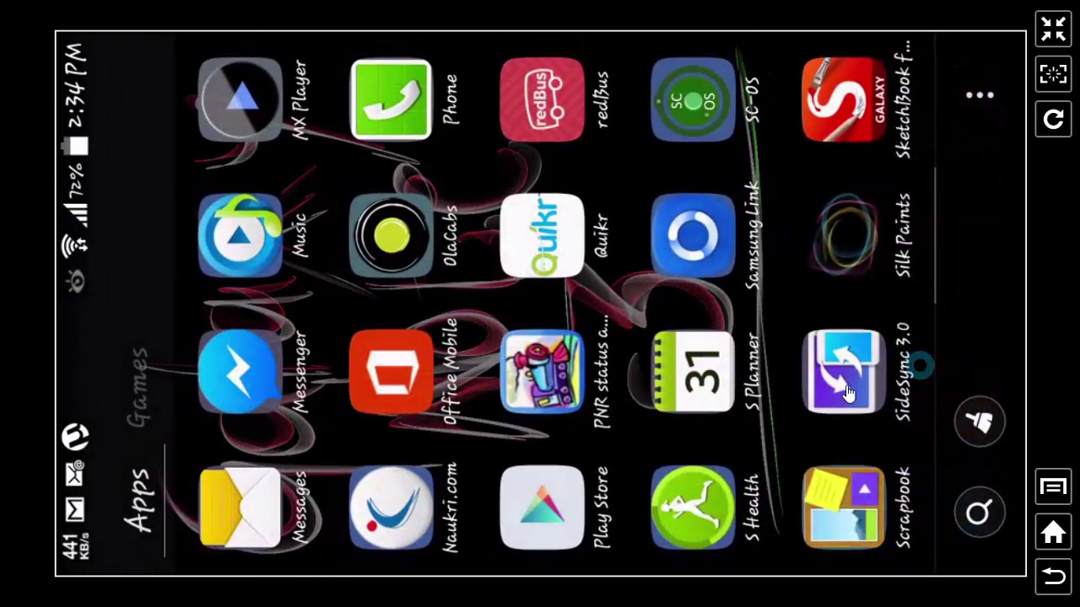
Rotate the full-screen phone back to portrait, go to its home screen and exit full screen.
left_click(1053, 120)
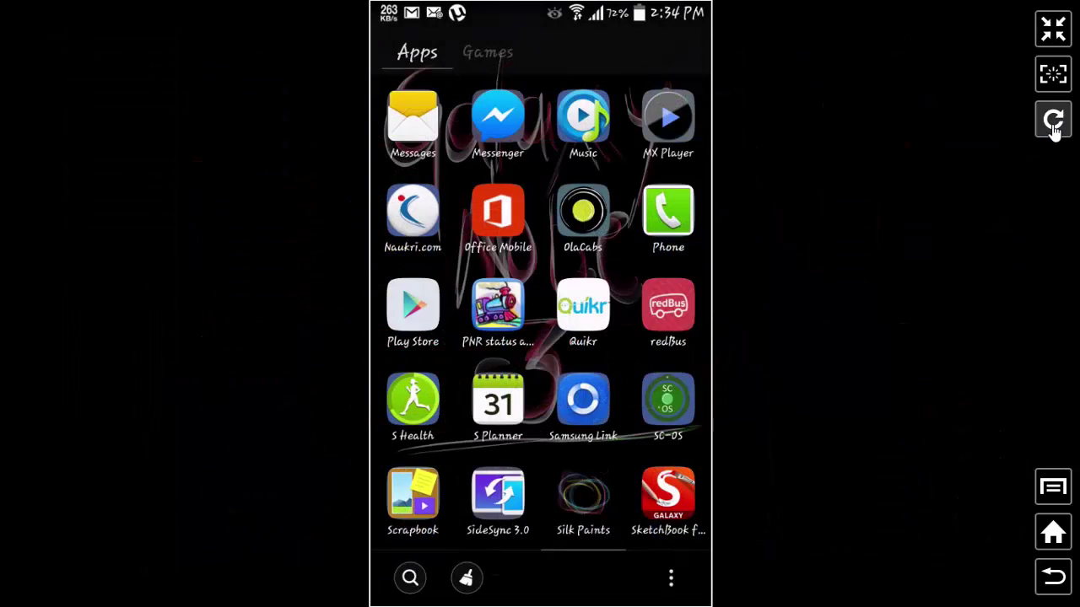
left_click(1056, 530)
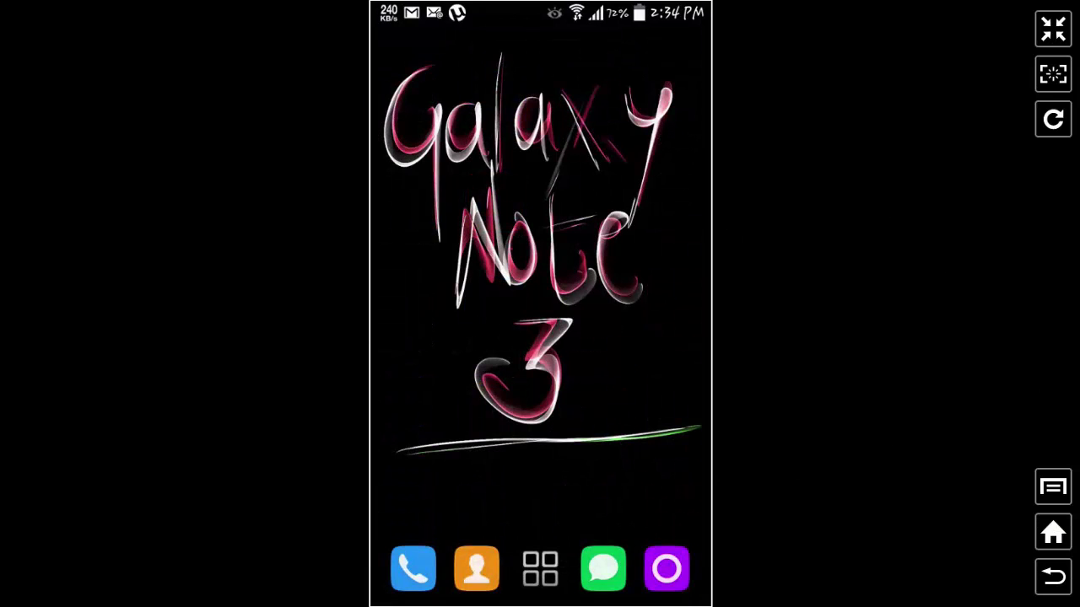
left_click(1054, 33)
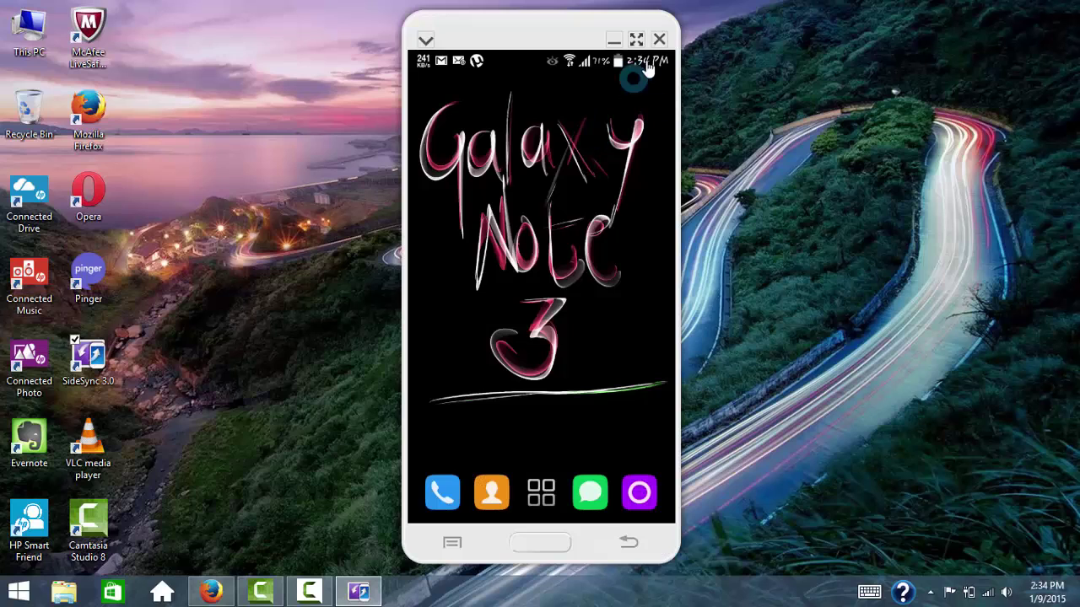
Capture a screenshot of the mirrored phone's home screen with SideSync's screen capture option.
left_click(423, 41)
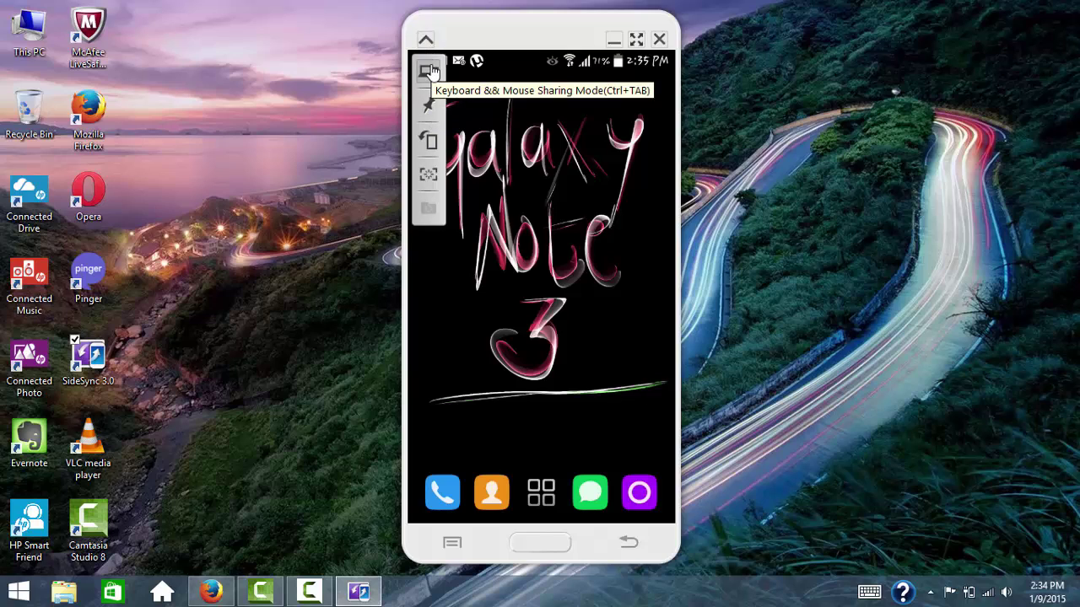
left_click(431, 71)
left_click(430, 177)
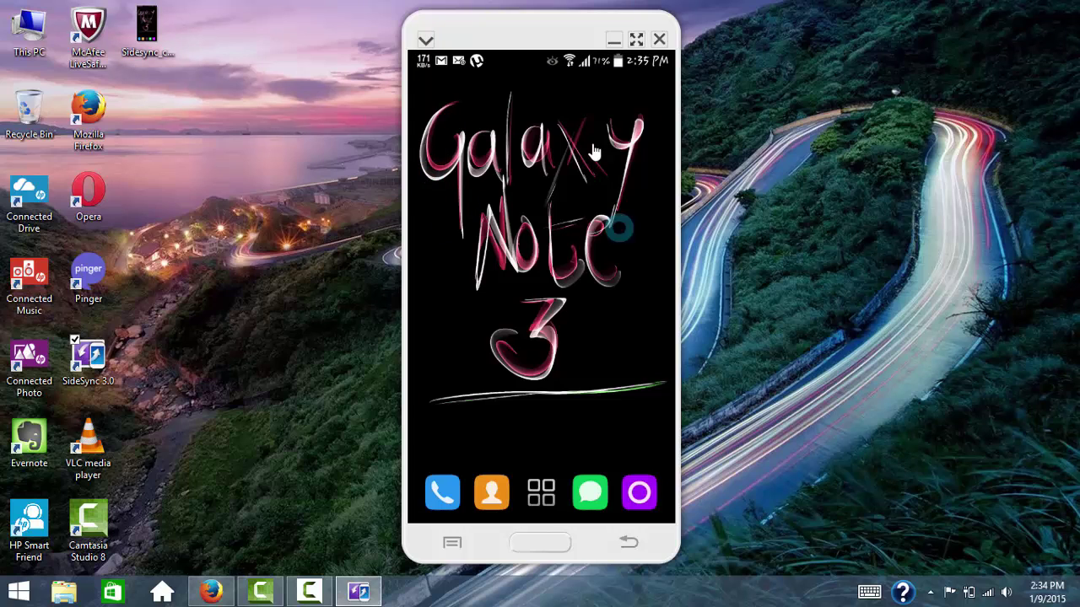
Open the captured SideSync image from the desktop, close HP Connected Photo, view the image in Photos instead and close it.
double_click(146, 28)
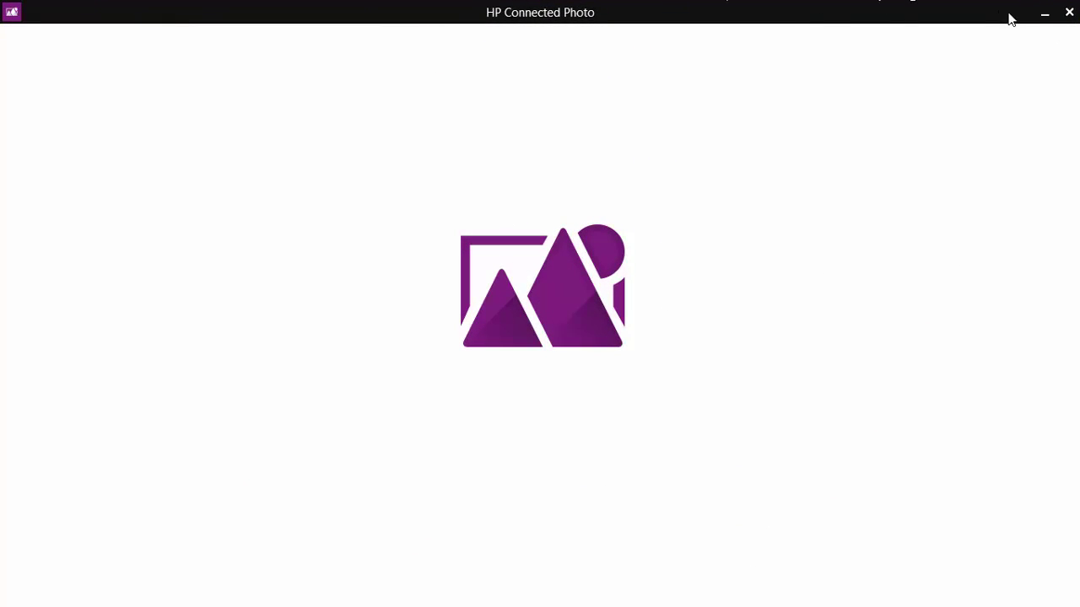
left_click(1073, 15)
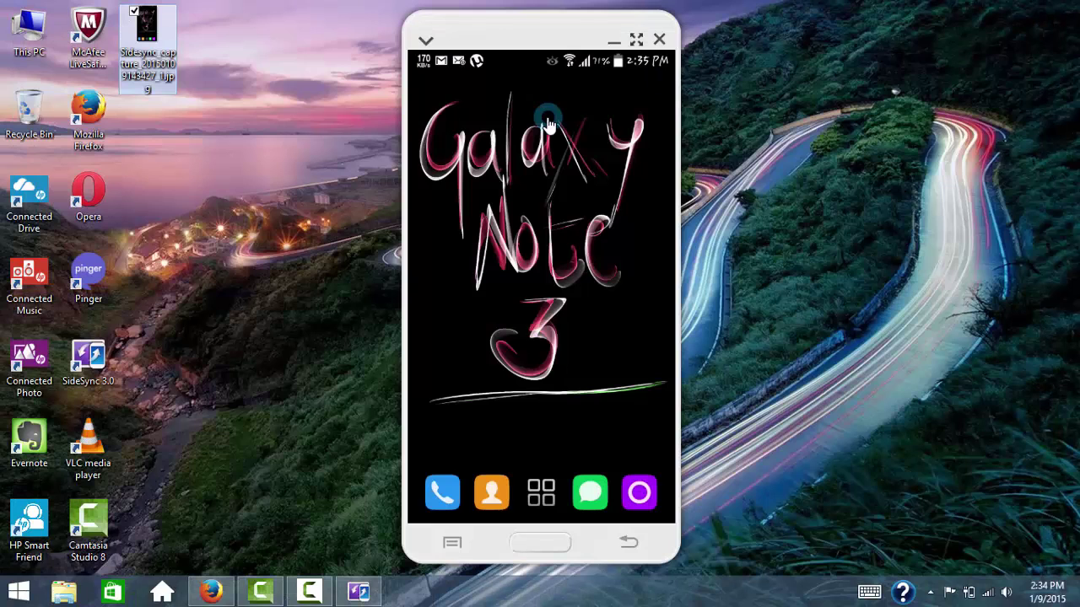
right_click(152, 42)
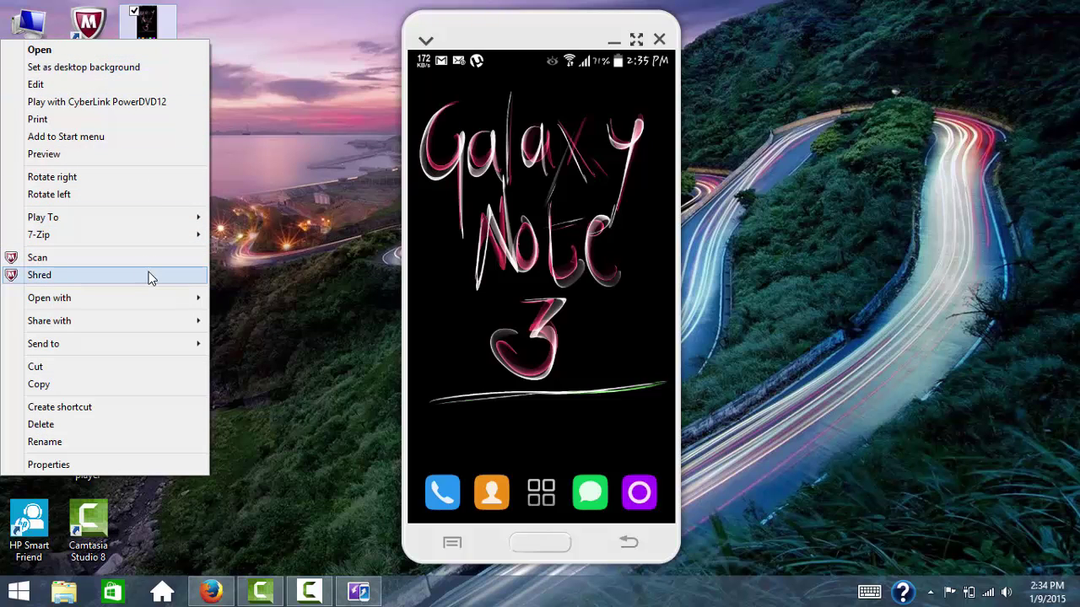
mouse_move(158, 292)
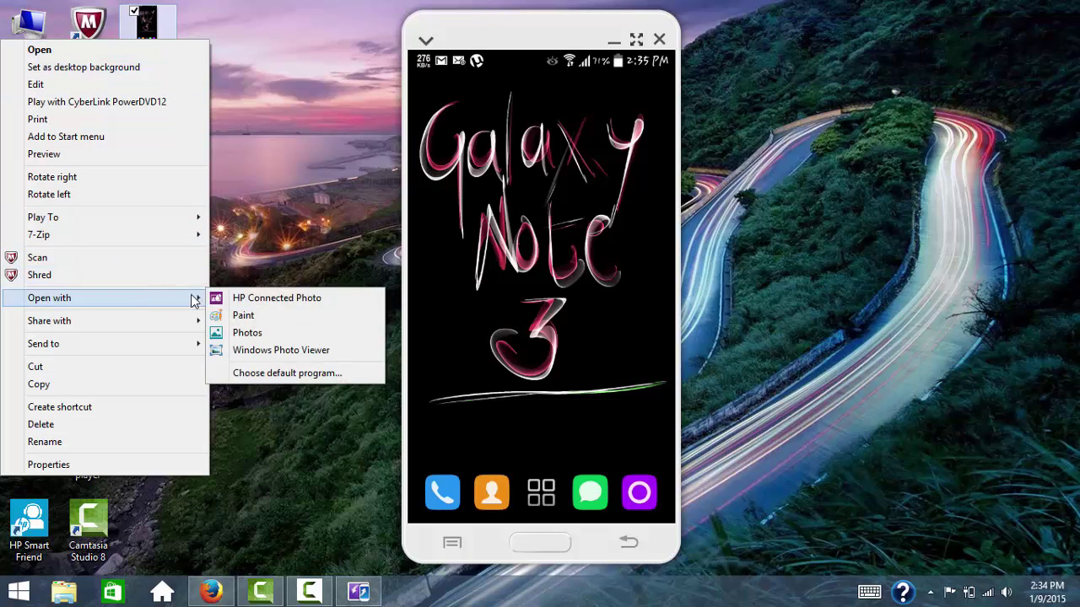
left_click(250, 335)
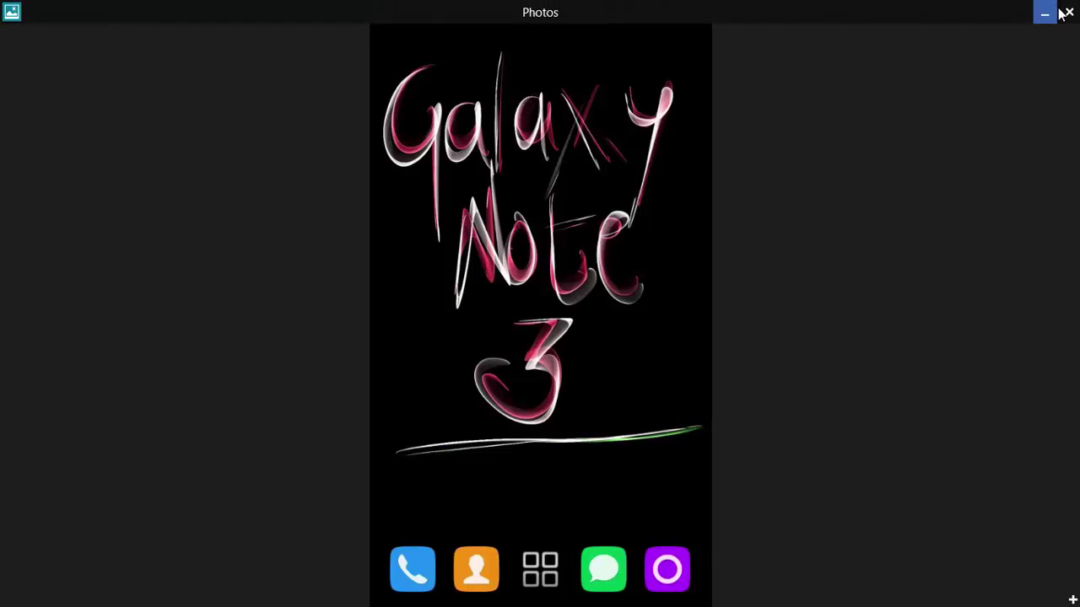
left_click(1067, 12)
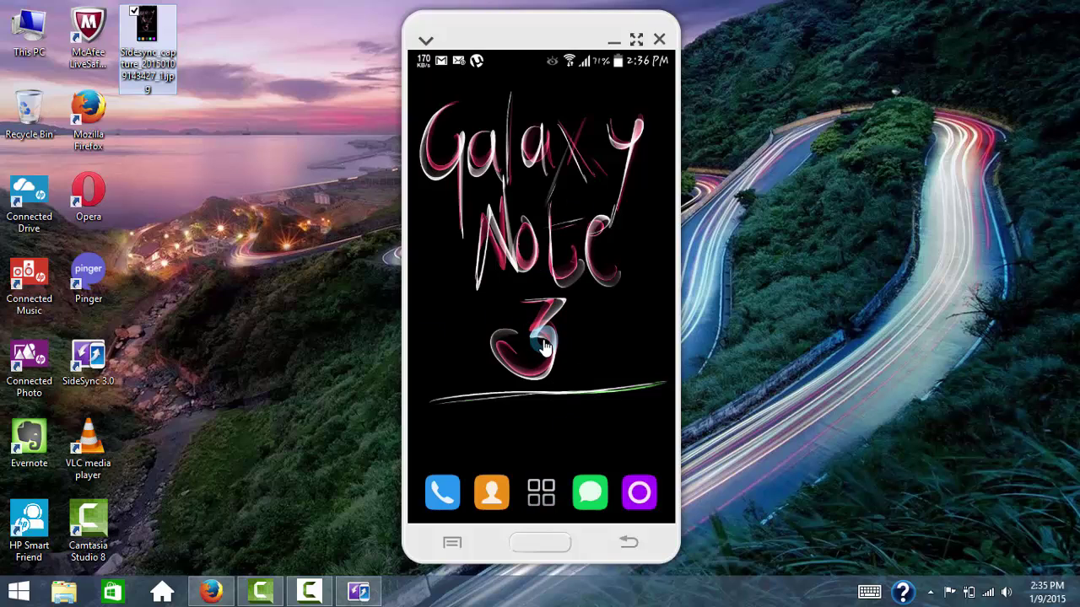
left_click(422, 317)
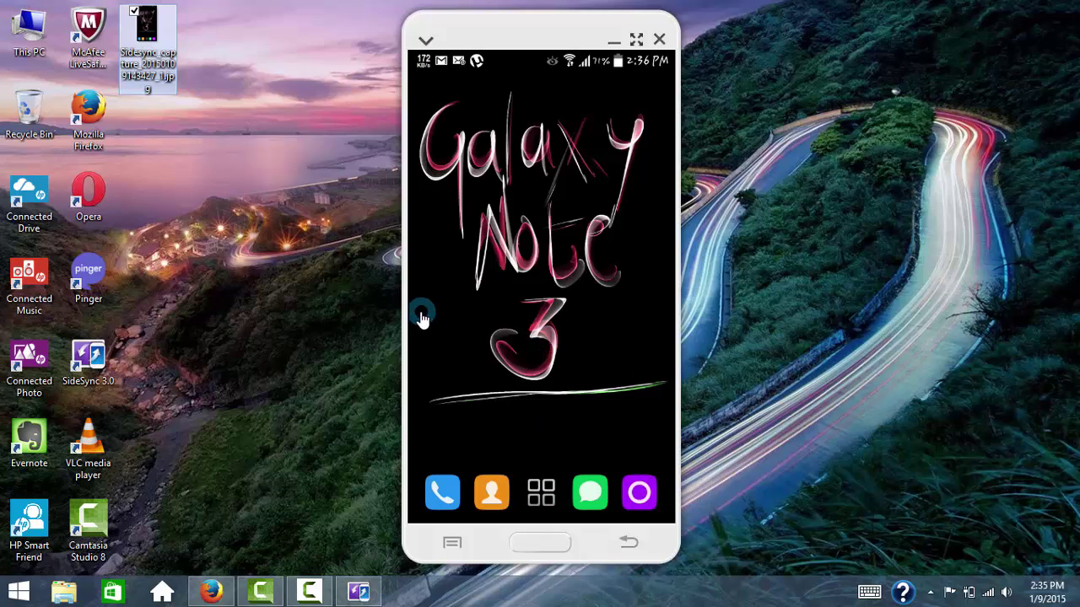